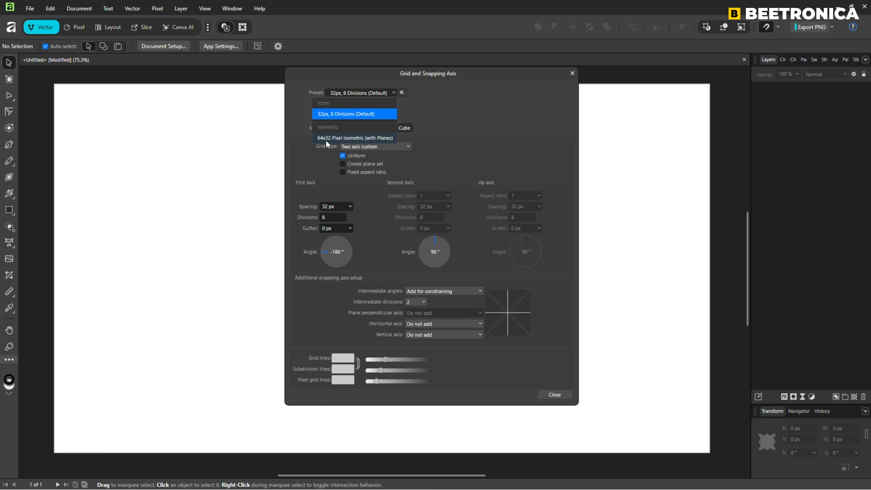
# Apply the 64x32 Pixel Isometric (with Planes) grid preset, with the grid shown and its plane set enabled.
pyautogui.click(374, 138)
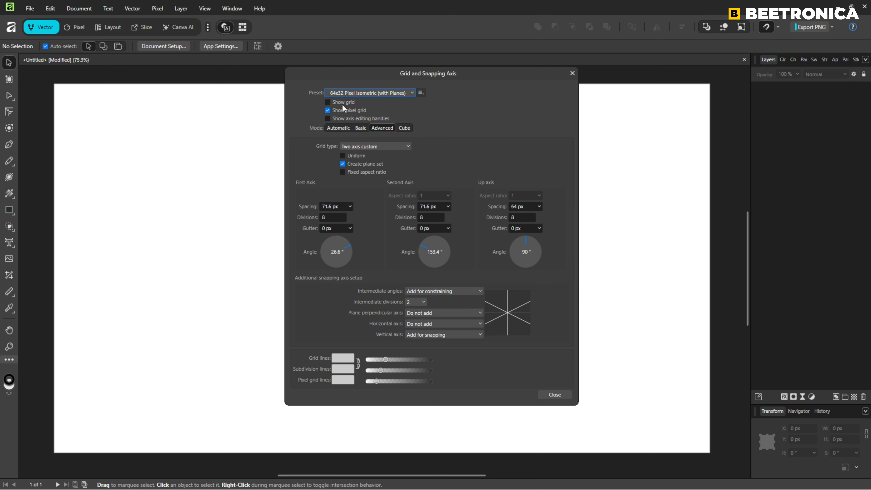
pyautogui.click(327, 102)
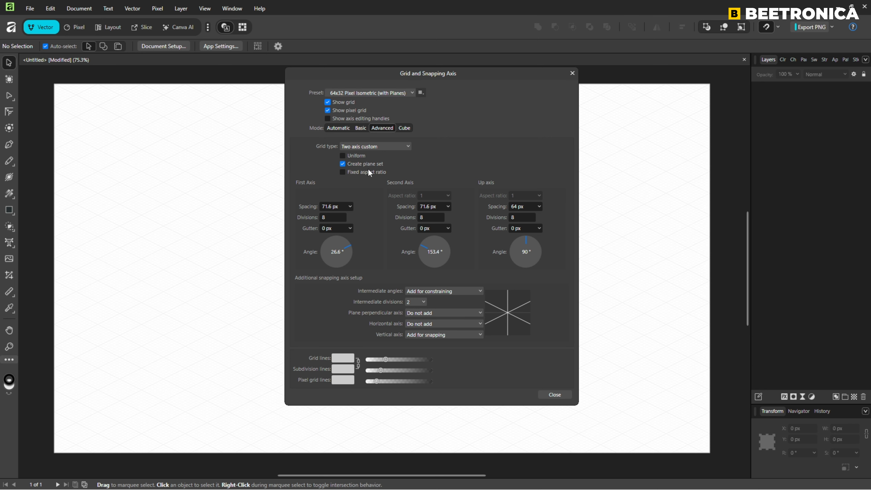
pyautogui.click(343, 163)
pyautogui.click(343, 164)
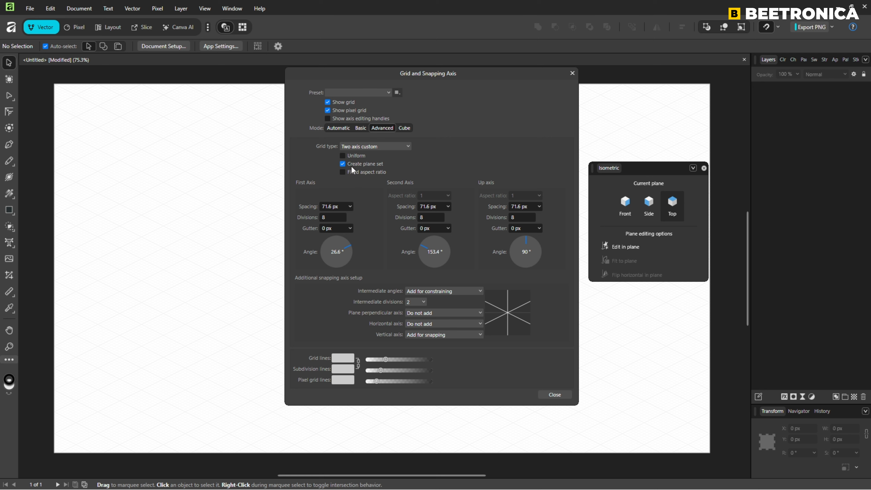
pyautogui.click(368, 93)
pyautogui.click(332, 138)
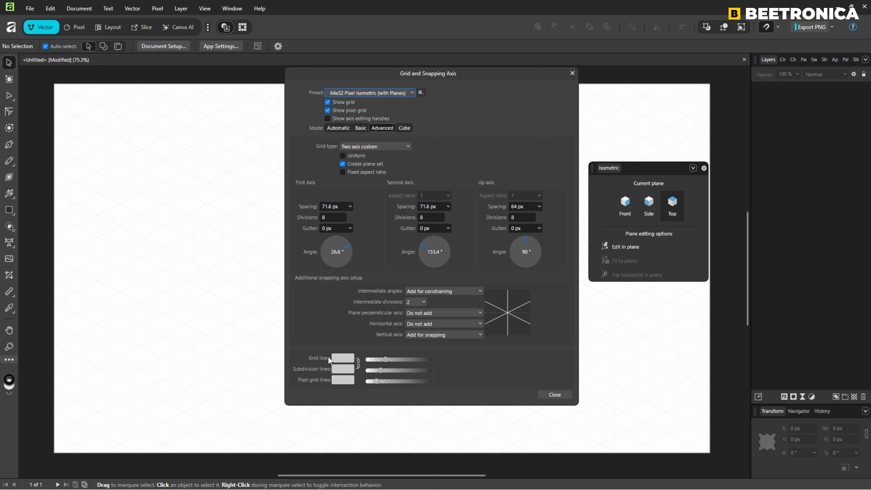
# Make the main grid lines much more opaque and close the grid settings.
pyautogui.moveTo(380, 360); pyautogui.dragTo(394, 361)
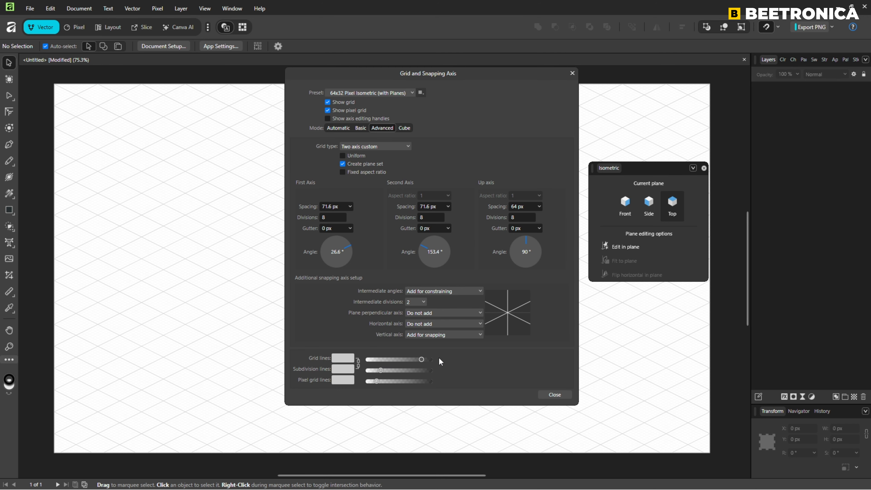
pyautogui.click(554, 395)
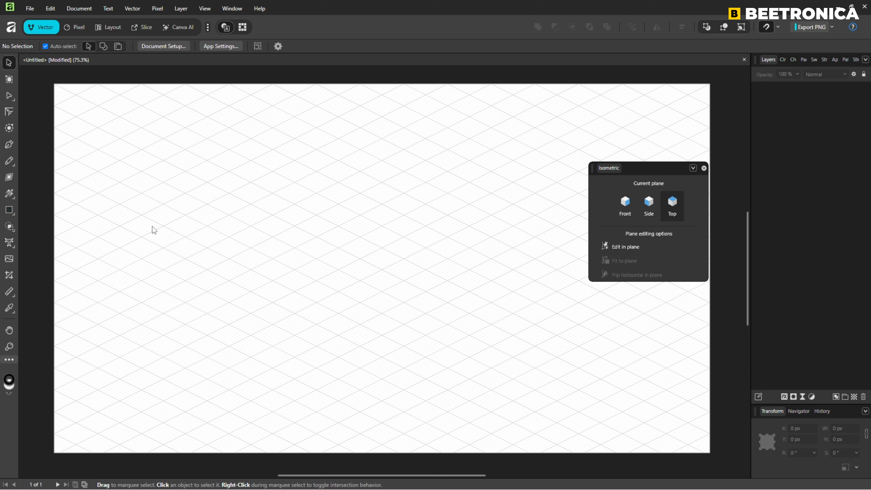
# Draw a one-cell rectangle, 71.6 by 71.6 px, in the top isometric plane with in-plane editing enabled.
pyautogui.click(10, 212)
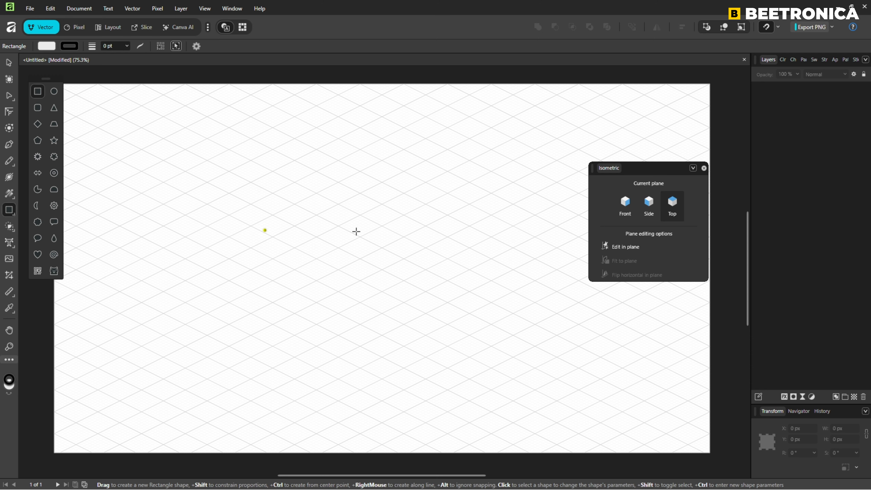
pyautogui.click(626, 246)
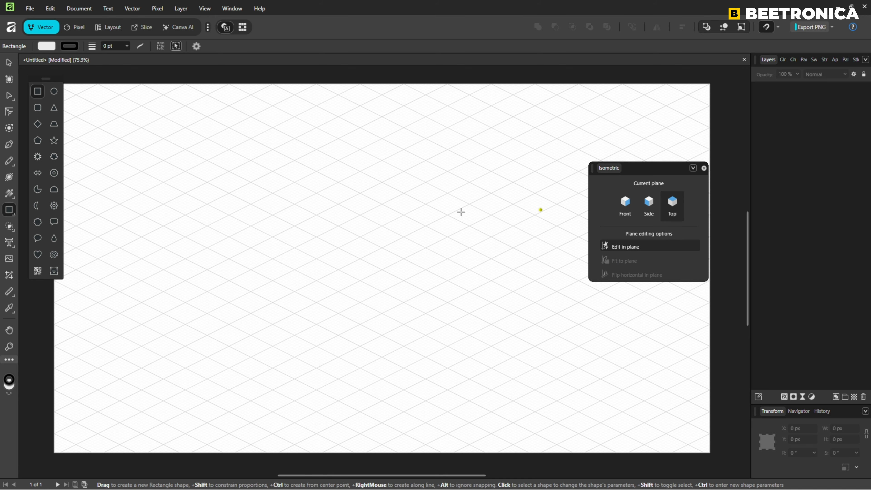
pyautogui.scroll(6, 385, 245)
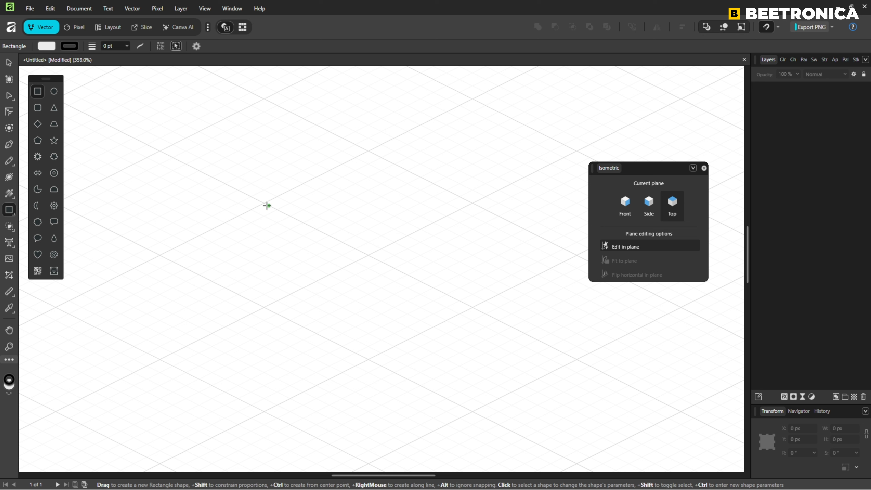
pyautogui.moveTo(265, 203); pyautogui.dragTo(486, 206)
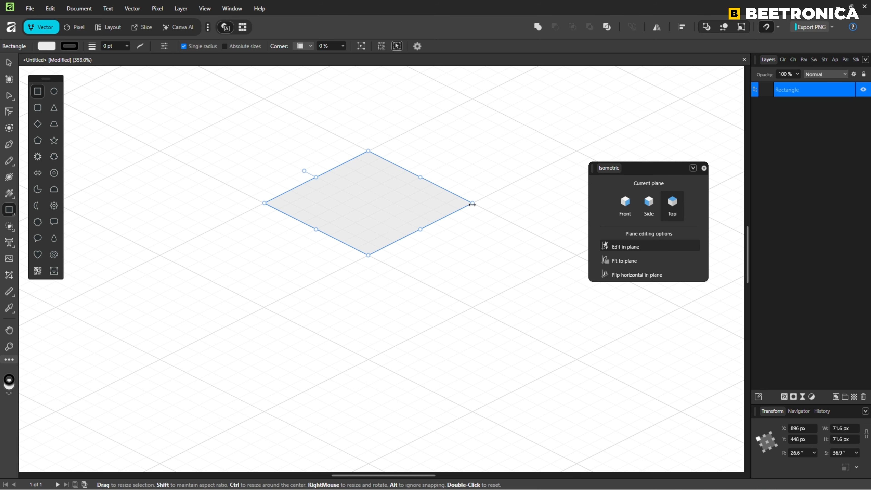
# Complete the cube with 71.6 by 64 px rectangles in the side and front planes, each meeting the top face.
pyautogui.click(648, 204)
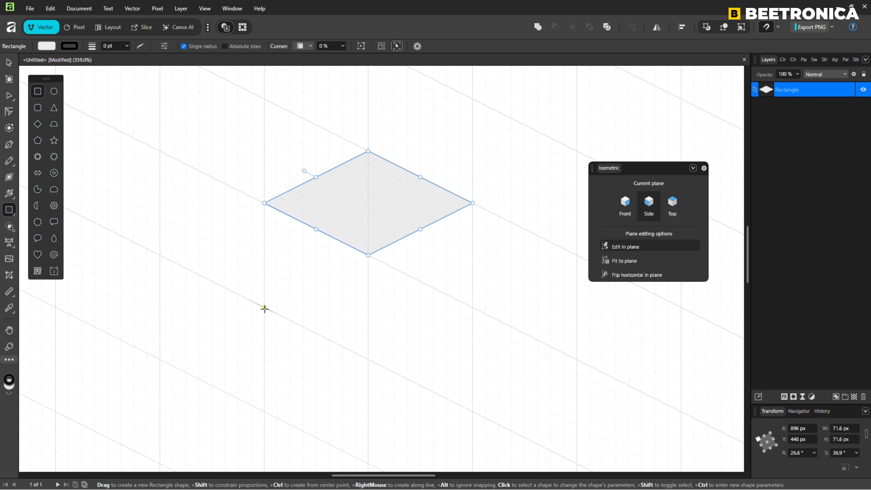
pyautogui.moveTo(264, 307); pyautogui.dragTo(368, 256)
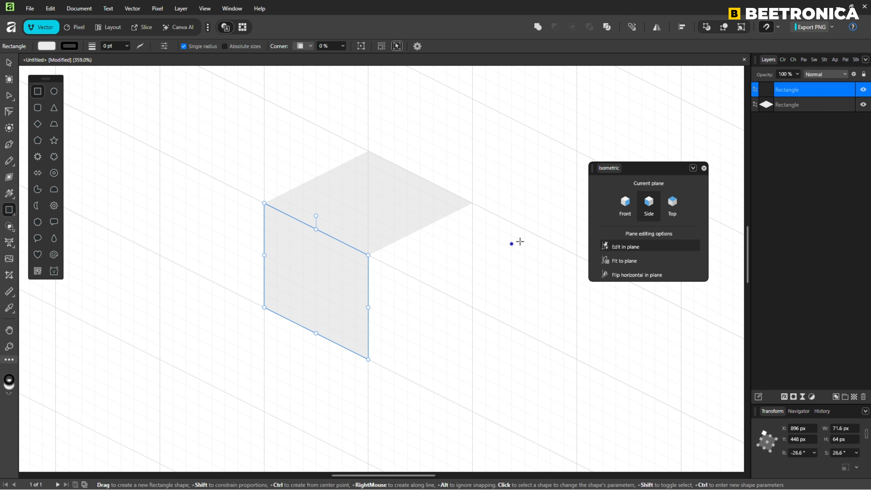
pyautogui.click(625, 205)
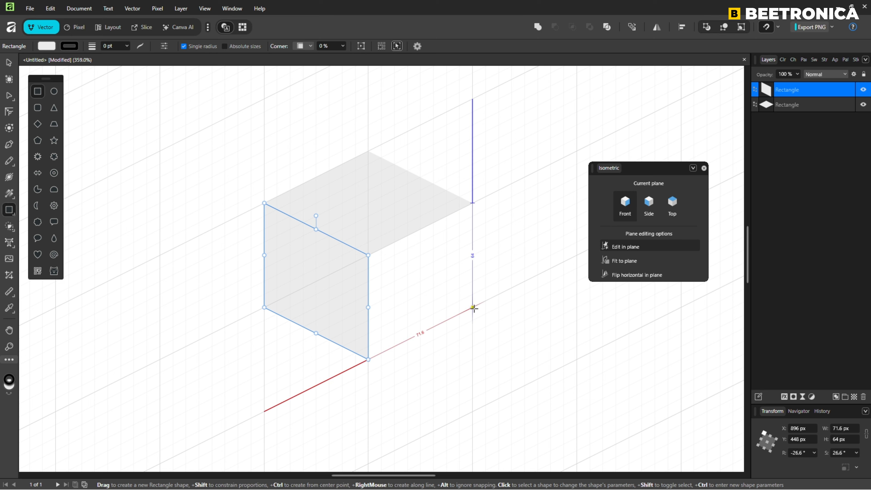
pyautogui.moveTo(470, 306); pyautogui.dragTo(369, 255)
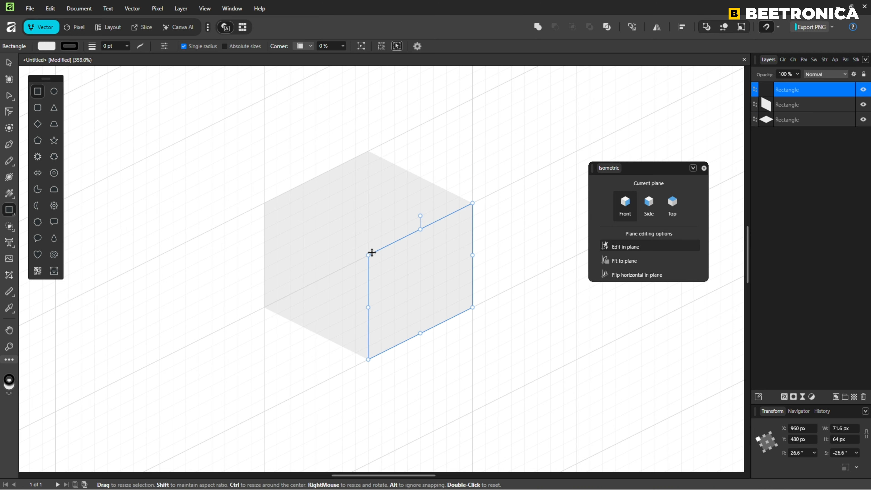
# Hide the isometric plane controls and the grid, and deselect the front face.
pyautogui.click(704, 168)
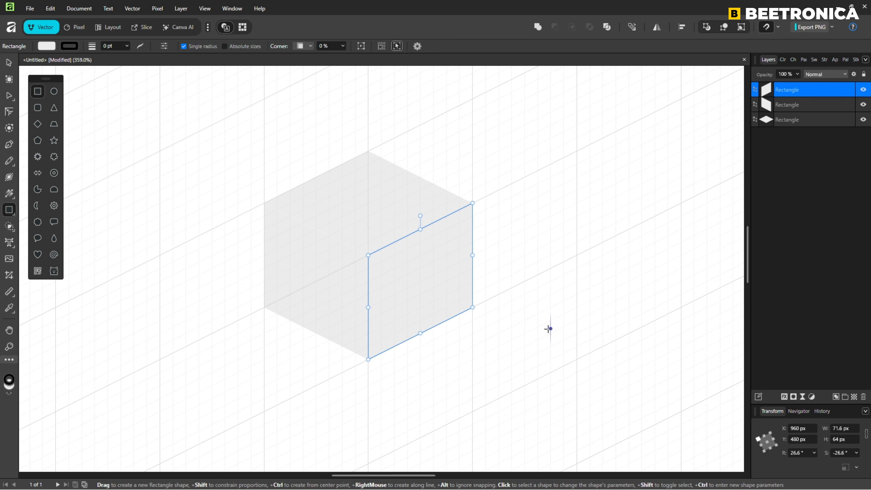
pyautogui.hotkey('ctrl', "'")
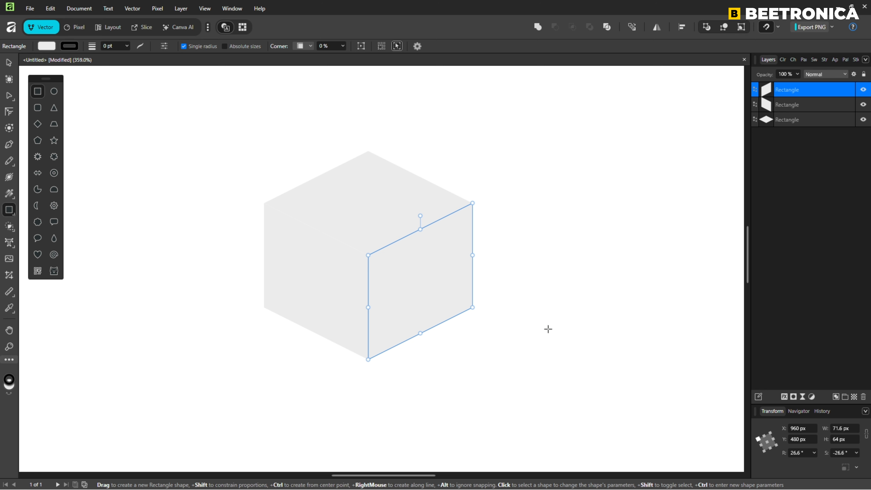
pyautogui.click(548, 329)
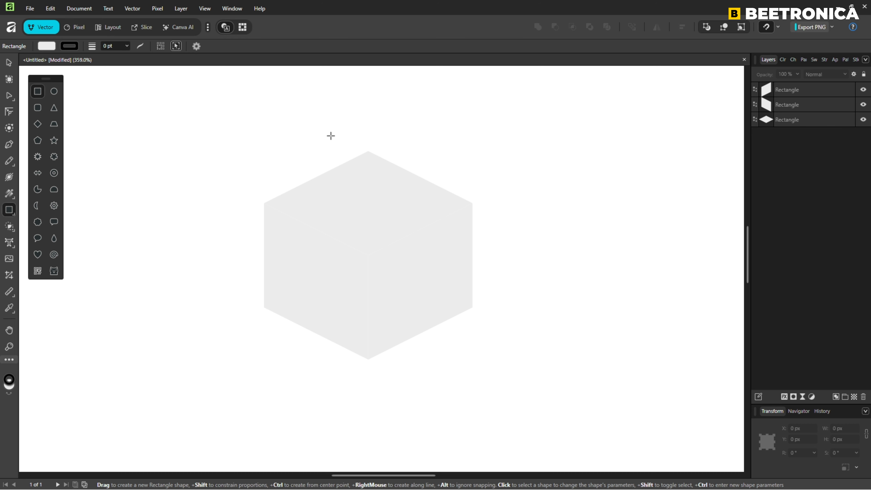
# Fill the cube's top face with light red FF8585 and remove its stroke.
pyautogui.click(366, 186)
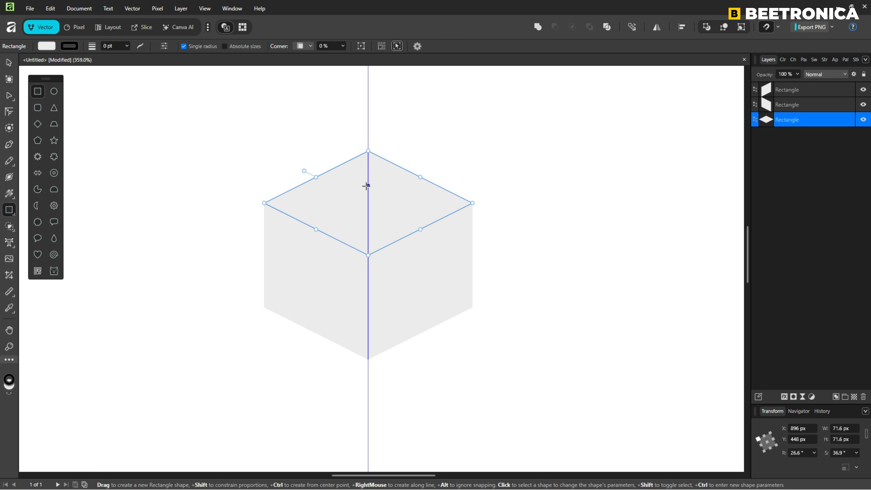
pyautogui.click(45, 46)
pyautogui.moveTo(67, 99); pyautogui.dragTo(110, 115)
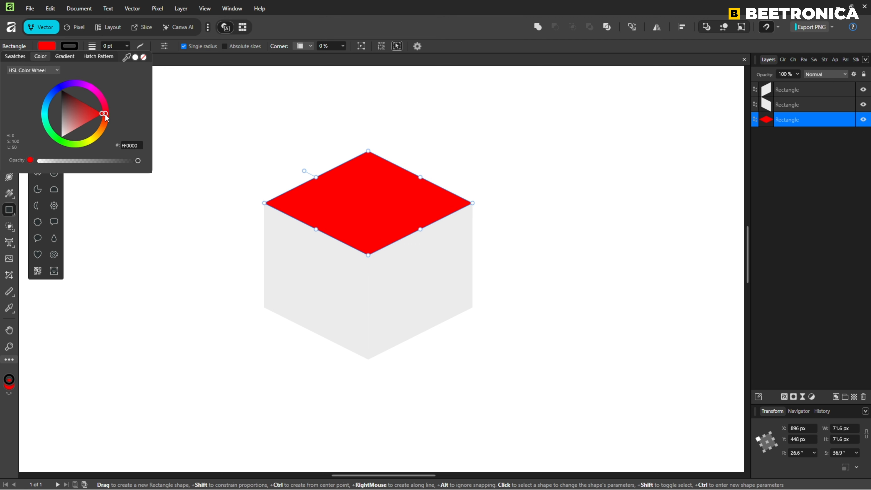
pyautogui.moveTo(105, 114)
pyautogui.mouseDown()
pyautogui.moveTo(95, 113)
pyautogui.moveTo(81, 135)
pyautogui.mouseUp()
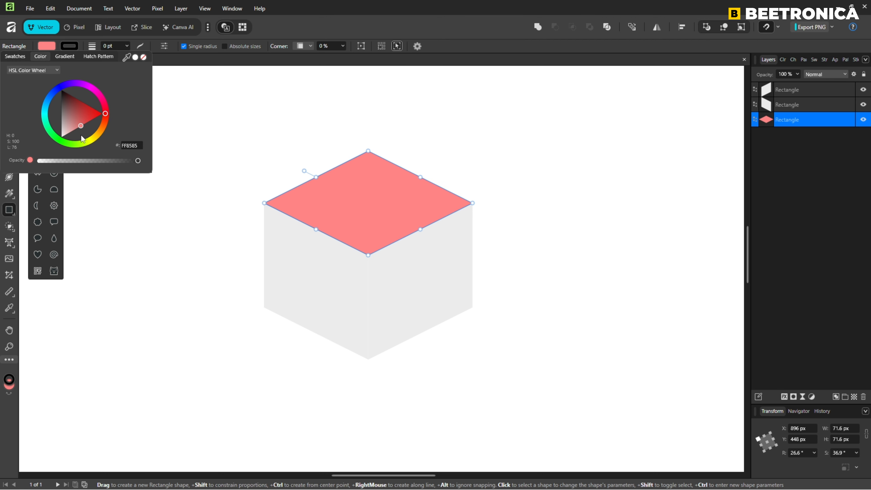
pyautogui.click(70, 47)
pyautogui.click(143, 57)
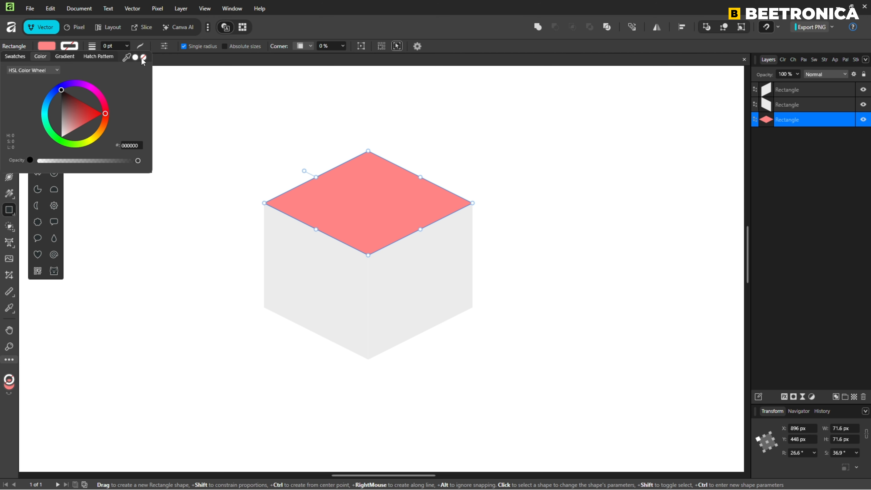
# Fill the cube's left face with a bright medium red.
pyautogui.click(297, 266)
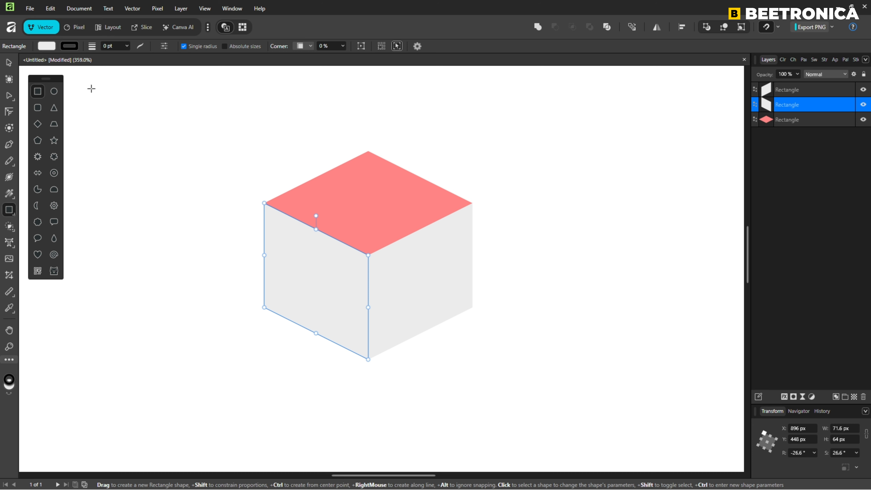
pyautogui.click(52, 47)
pyautogui.moveTo(81, 112); pyautogui.dragTo(92, 126)
pyautogui.click(72, 47)
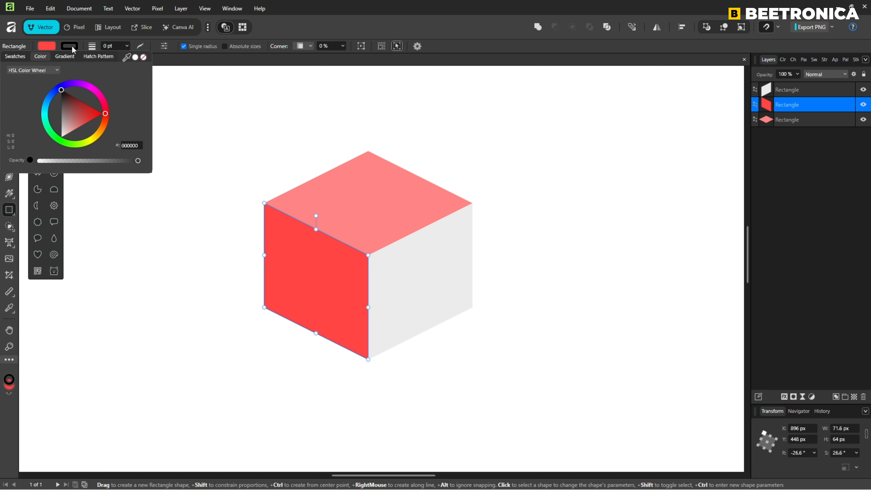
# Fill the cube's right face with dark red 960000, remove its stroke and deselect it.
pyautogui.click(414, 284)
pyautogui.click(50, 46)
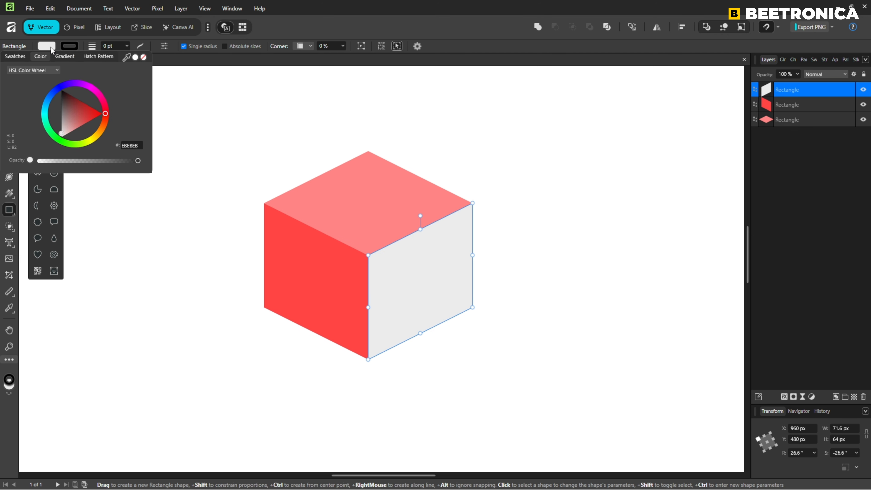
pyautogui.moveTo(81, 108); pyautogui.dragTo(85, 104)
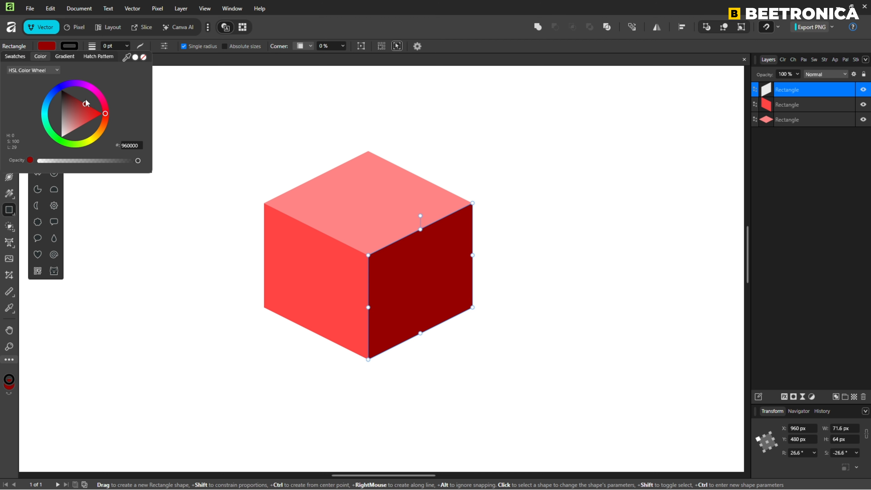
pyautogui.click(73, 49)
pyautogui.click(72, 46)
pyautogui.click(143, 58)
pyautogui.click(207, 139)
pyautogui.click(210, 138)
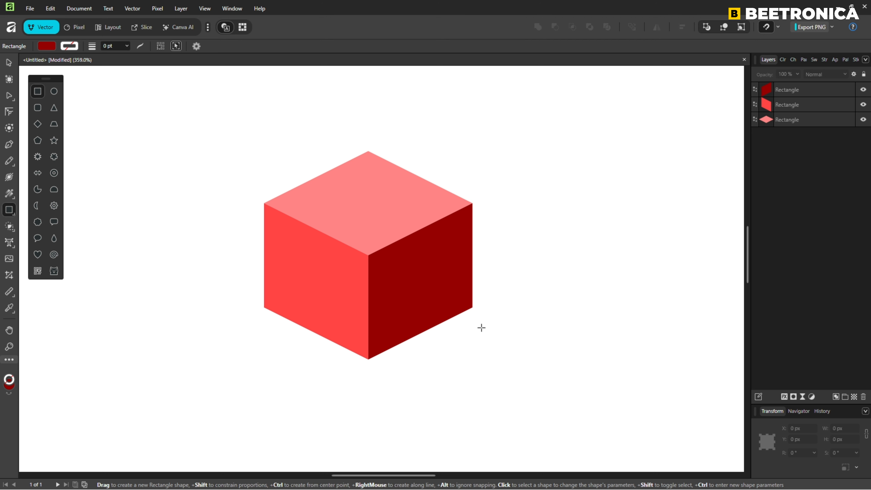
# Trace the cube's outer silhouette with the Pen tool as a closed six-corner shape.
pyautogui.click(10, 144)
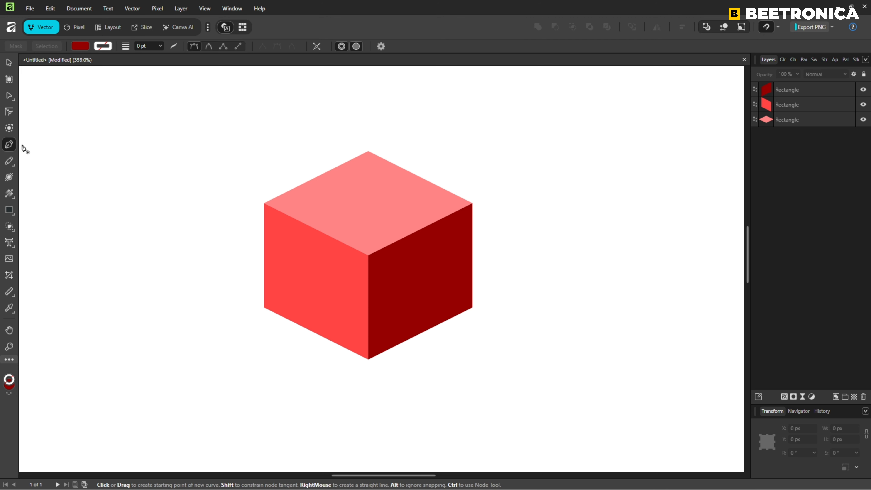
pyautogui.click(368, 151)
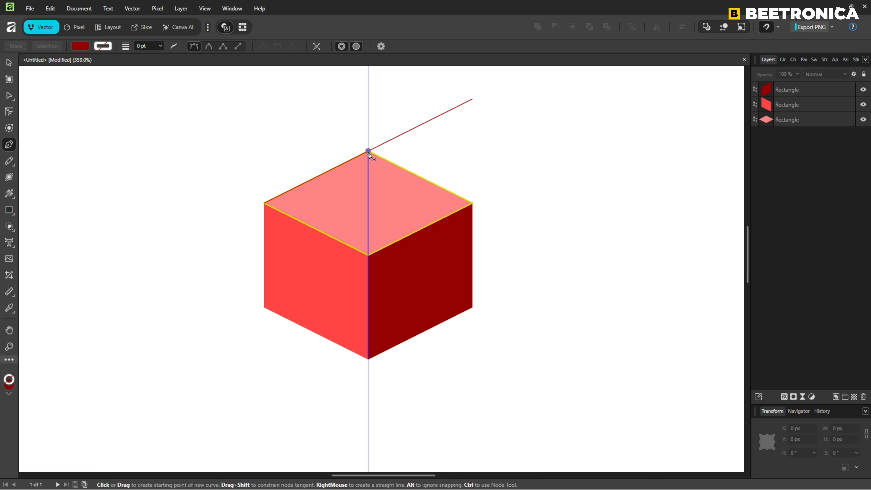
pyautogui.click(473, 203)
pyautogui.click(473, 307)
pyautogui.click(368, 359)
pyautogui.click(264, 307)
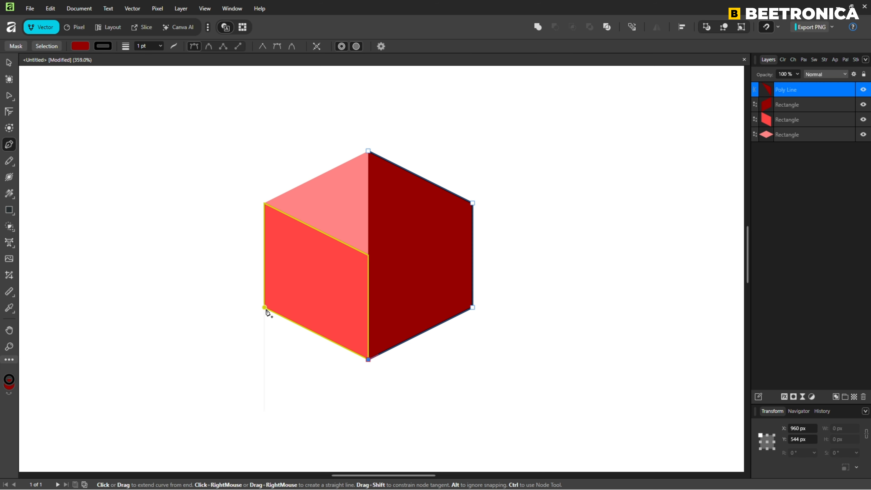
pyautogui.click(264, 203)
pyautogui.click(368, 151)
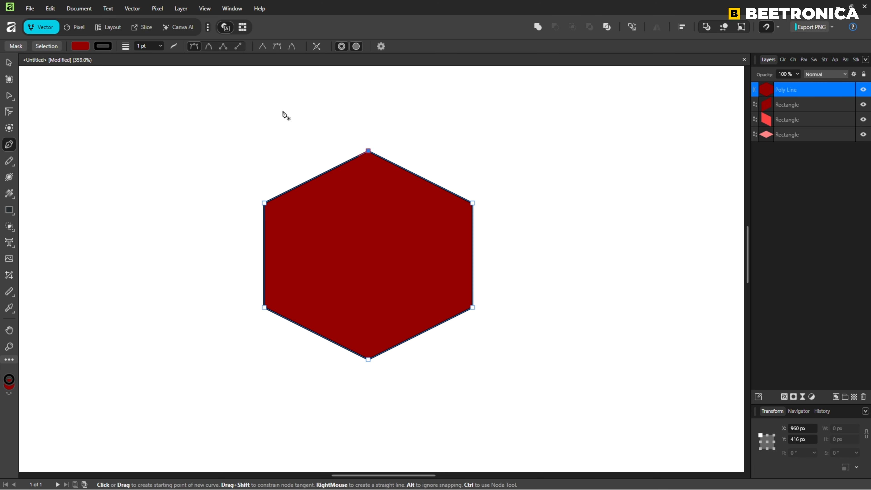
# Fill the traced hexagon with pale pink and remove its stroke.
pyautogui.click(81, 46)
pyautogui.moveTo(82, 130); pyautogui.dragTo(78, 137)
pyautogui.click(103, 46)
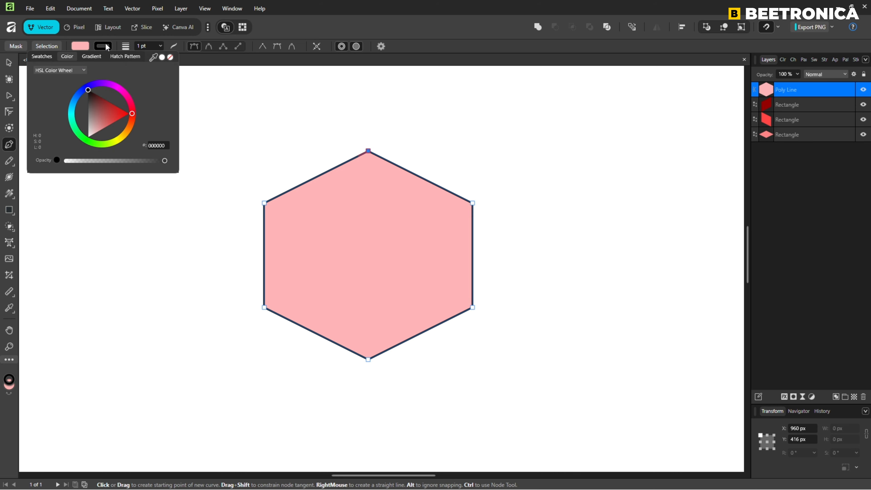
pyautogui.click(171, 57)
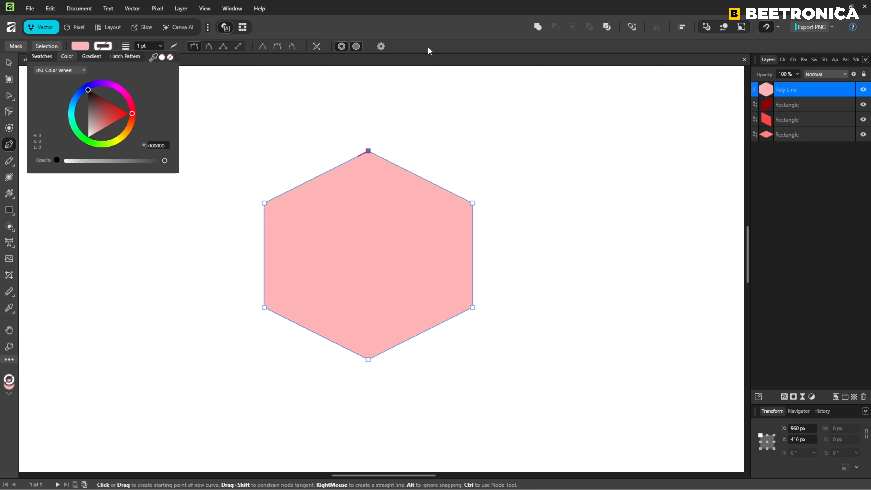
# Nest the three Rectangle layers inside the Poly Line layer and expand it to show them.
pyautogui.click(822, 109)
pyautogui.keyDown('shift'); pyautogui.click(806, 134); pyautogui.keyUp('shift')
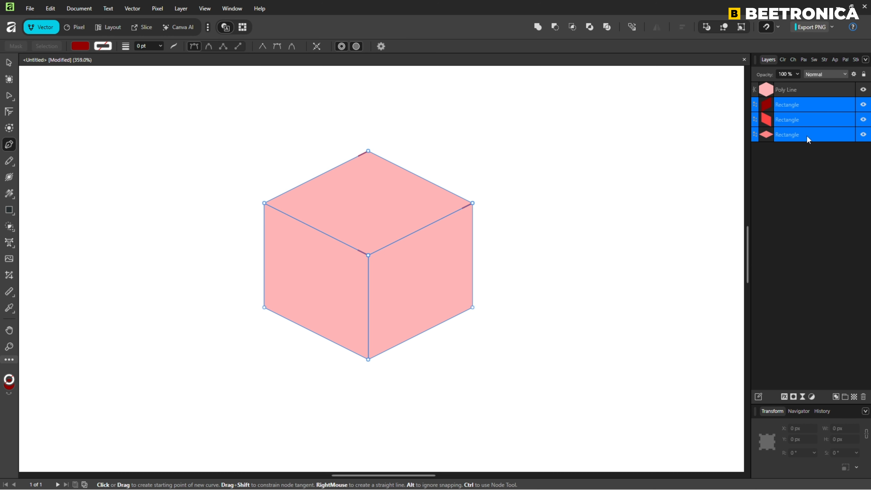
pyautogui.moveTo(803, 125); pyautogui.dragTo(792, 86)
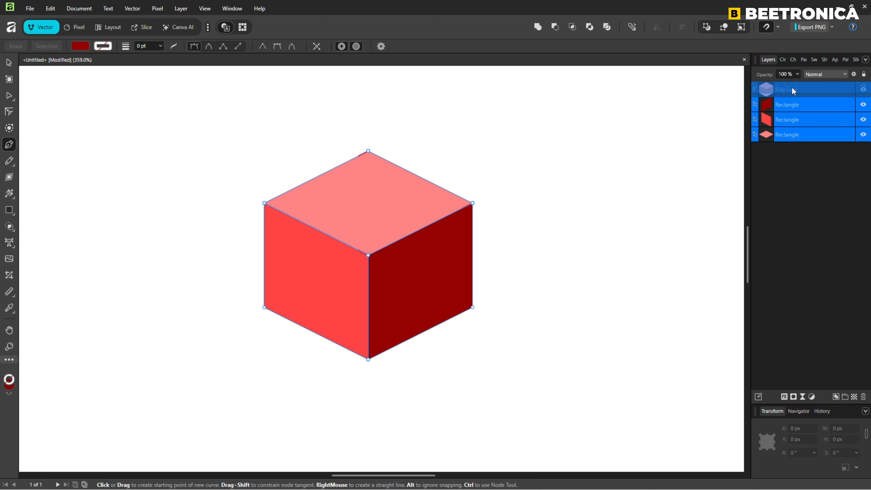
pyautogui.click(755, 92)
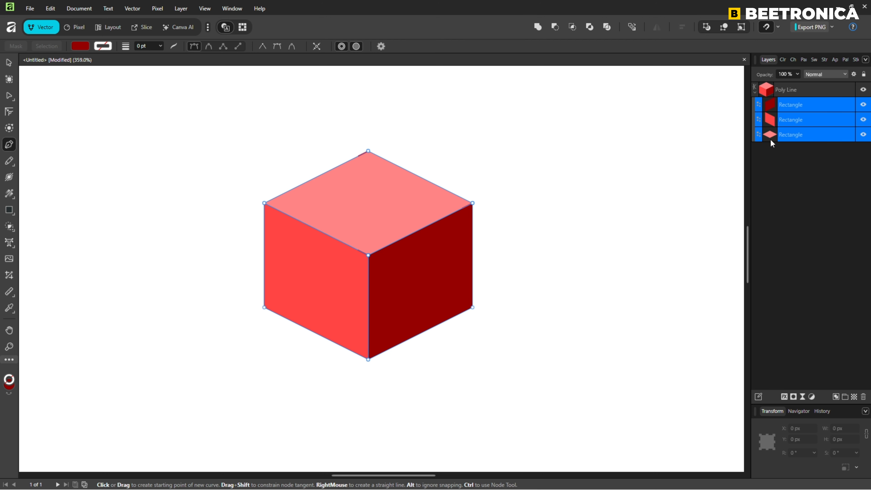
# Round all six corners of the Poly Line hexagon to a radius of about 22.7 px with the Corner tool.
pyautogui.click(788, 89)
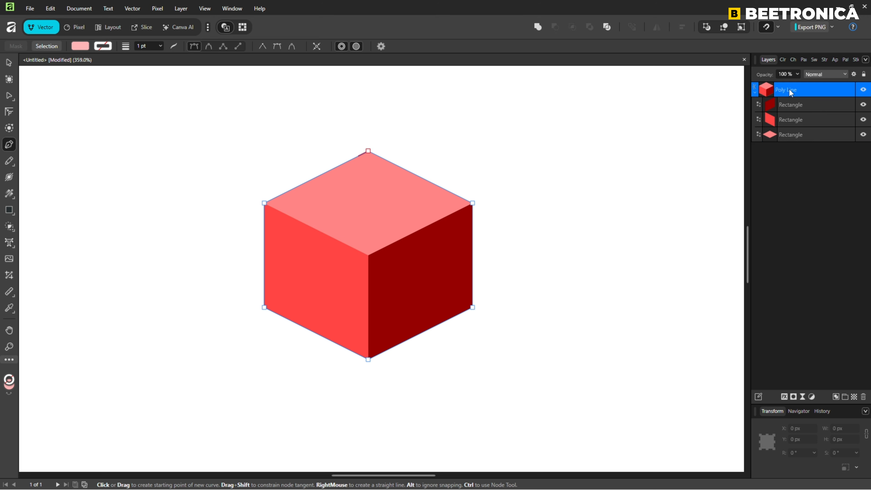
pyautogui.click(10, 112)
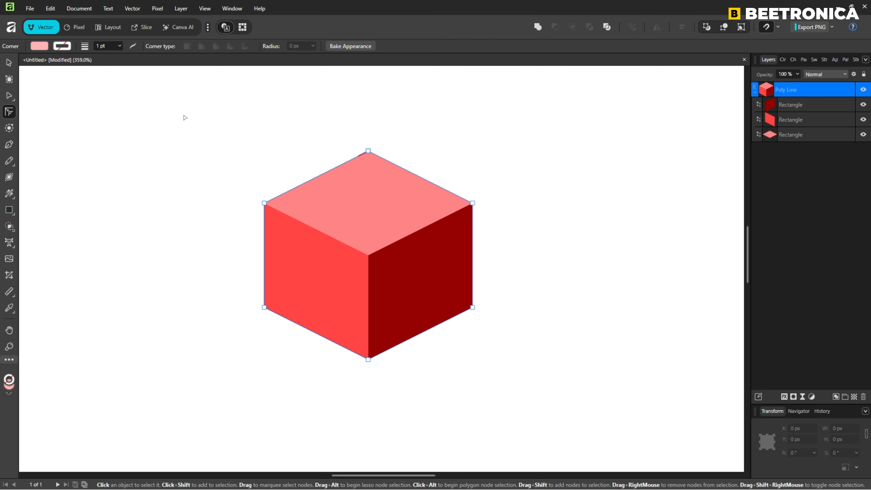
pyautogui.moveTo(184, 115); pyautogui.dragTo(534, 387)
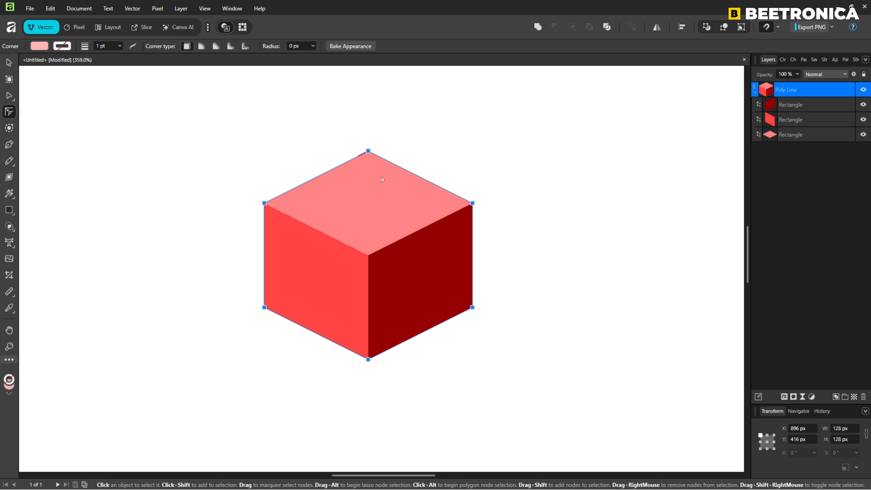
pyautogui.moveTo(368, 152); pyautogui.dragTo(369, 192)
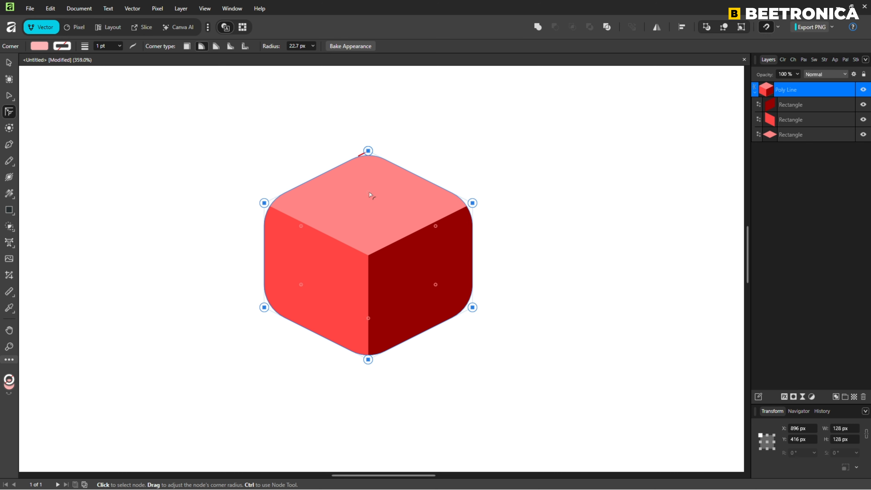
pyautogui.click(556, 232)
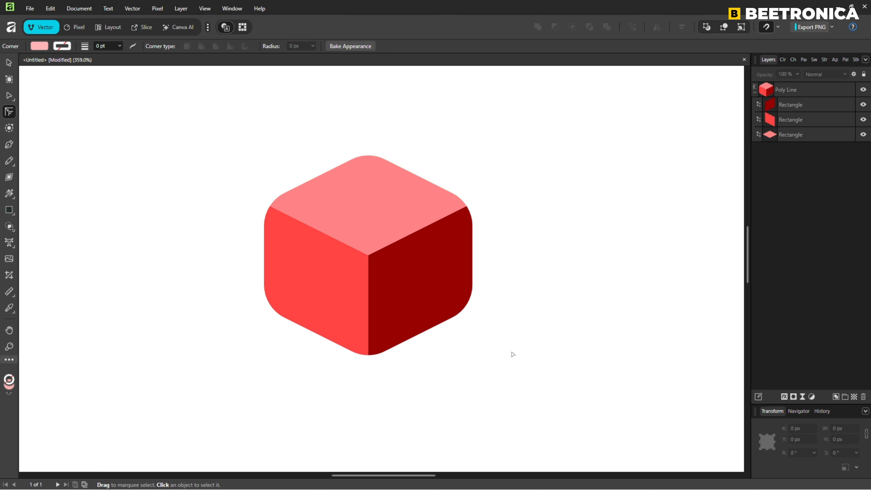
# Group the three Rectangle layers nested inside the Poly Line shape.
pyautogui.click(817, 106)
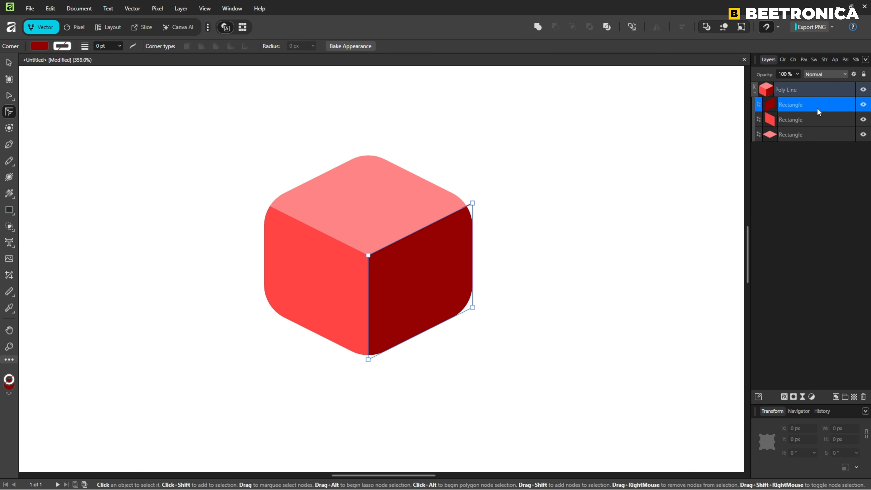
pyautogui.keyDown('shift'); pyautogui.click(840, 136); pyautogui.keyUp('shift')
pyautogui.rightClick(832, 137)
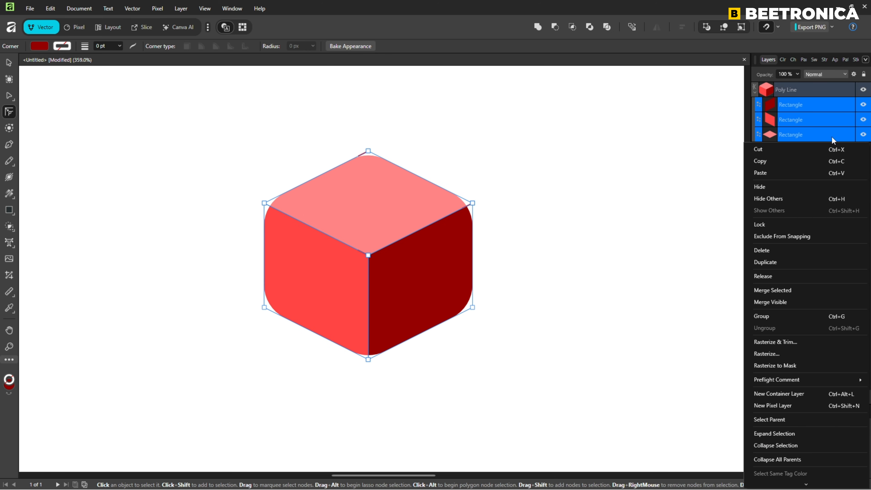
pyautogui.click(763, 318)
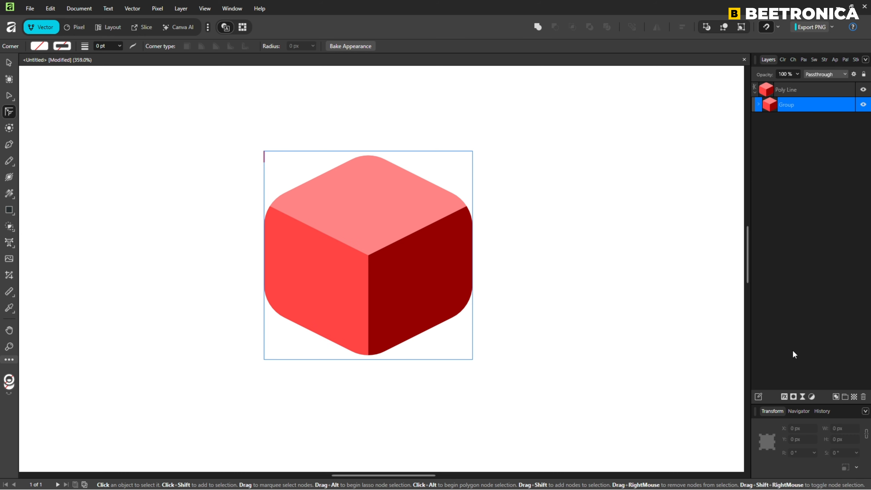
# Apply a live Gaussian Blur with a 5 px radius to the grouped cube faces.
pyautogui.click(802, 396)
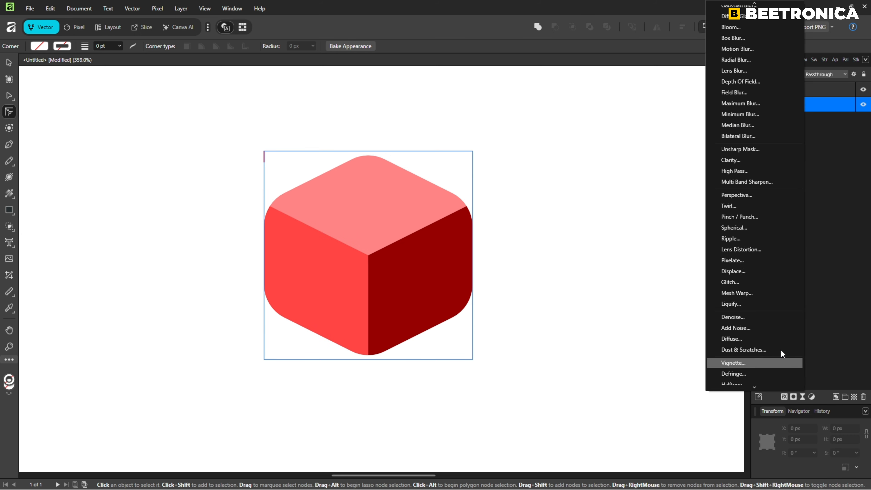
pyautogui.click(587, 17)
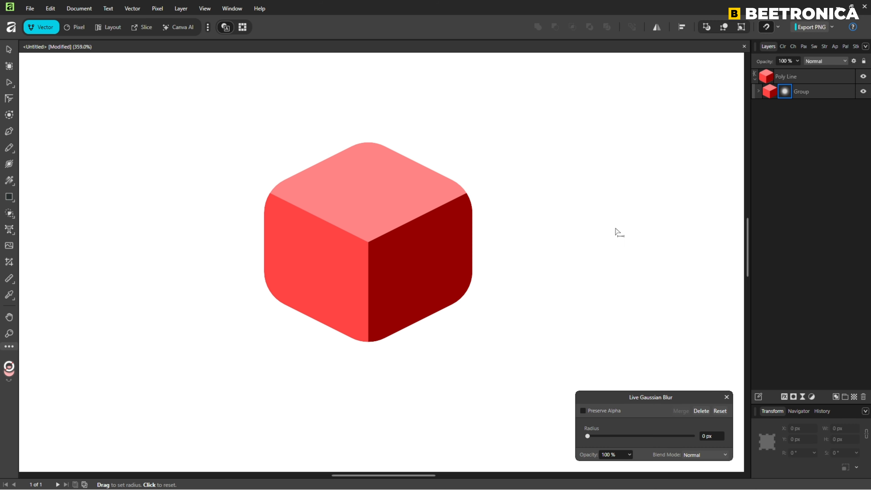
pyautogui.moveTo(587, 436); pyautogui.dragTo(620, 439)
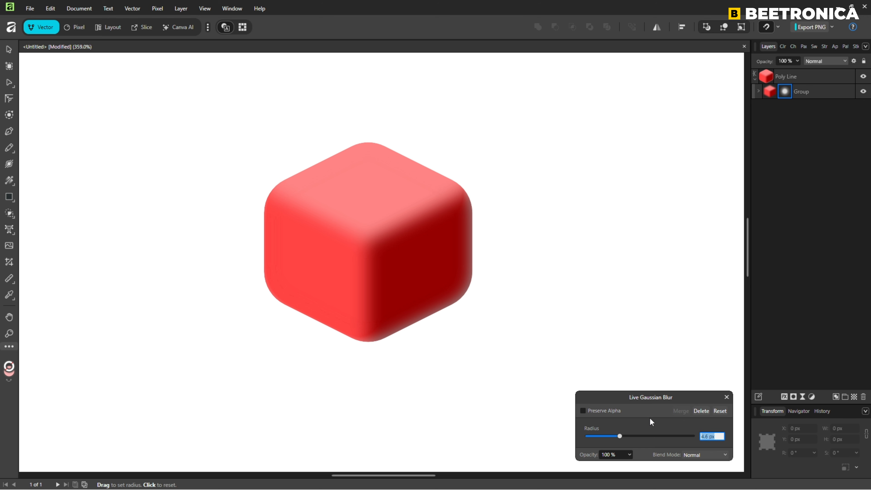
pyautogui.write('5')
pyautogui.press('Return')
pyautogui.click(728, 397)
pyautogui.press('c')
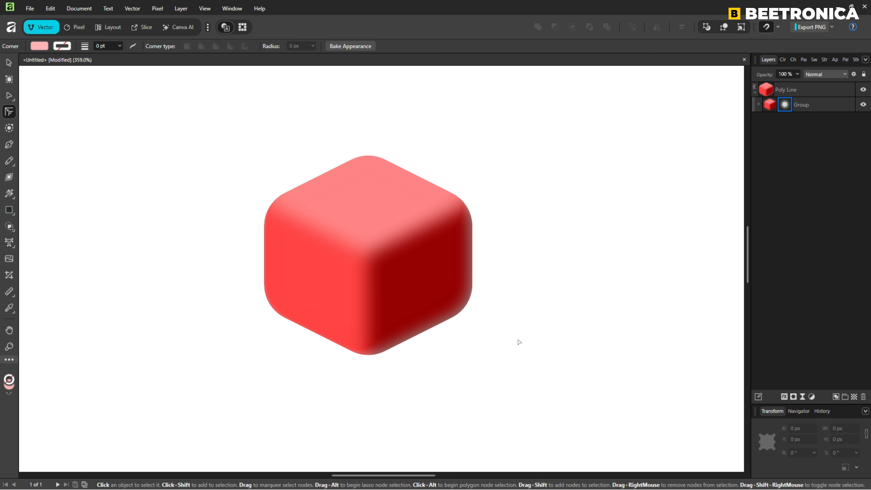
# Duplicate the rounded cube diagonally, and duplicate the resulting pair to form a two-by-two cluster of four cubes.
pyautogui.click(13, 65)
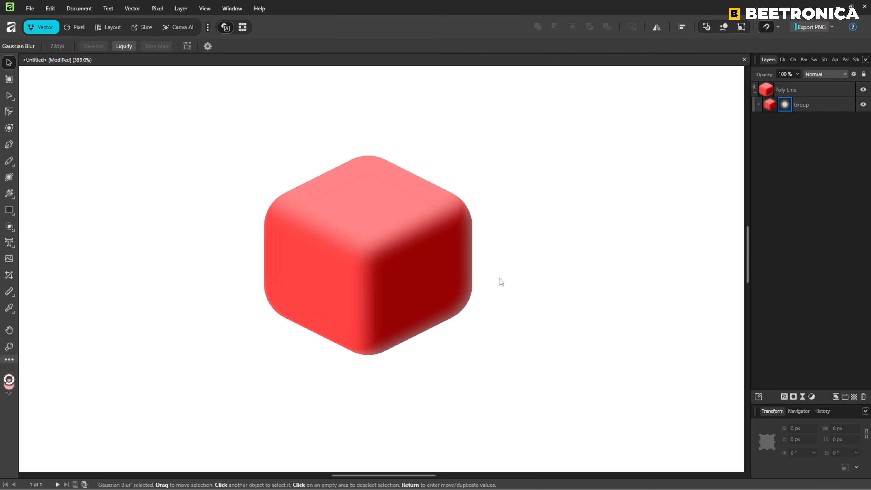
pyautogui.click(460, 280)
pyautogui.moveTo(364, 284); pyautogui.dragTo(479, 336)
pyautogui.hotkey('ctrl', 'a')
pyautogui.moveTo(401, 288); pyautogui.dragTo(518, 210)
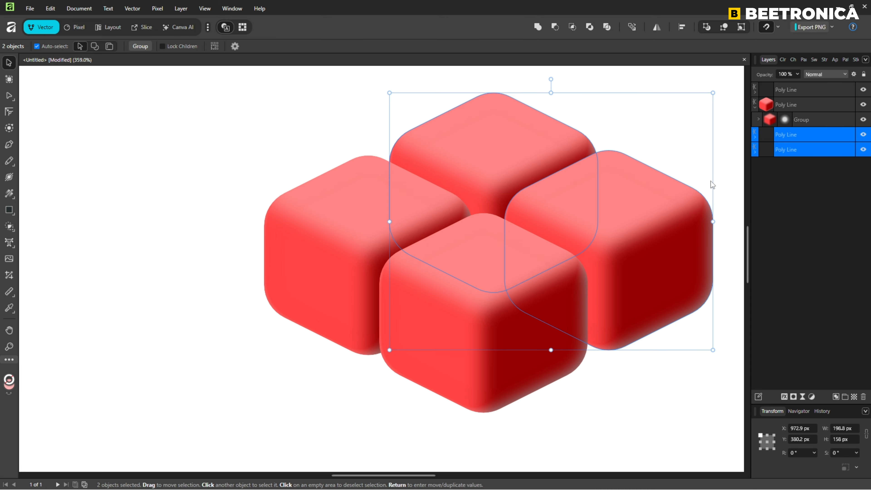
pyautogui.click(630, 419)
pyautogui.moveTo(675, 406); pyautogui.dragTo(558, 406)
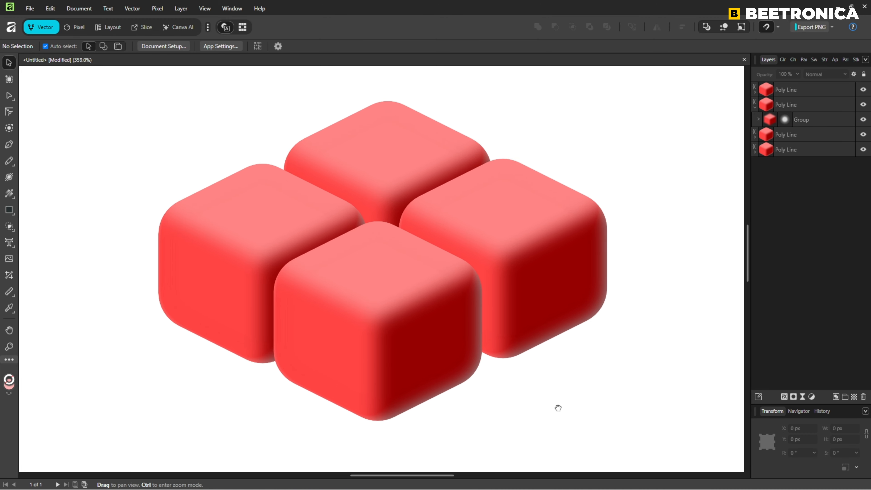